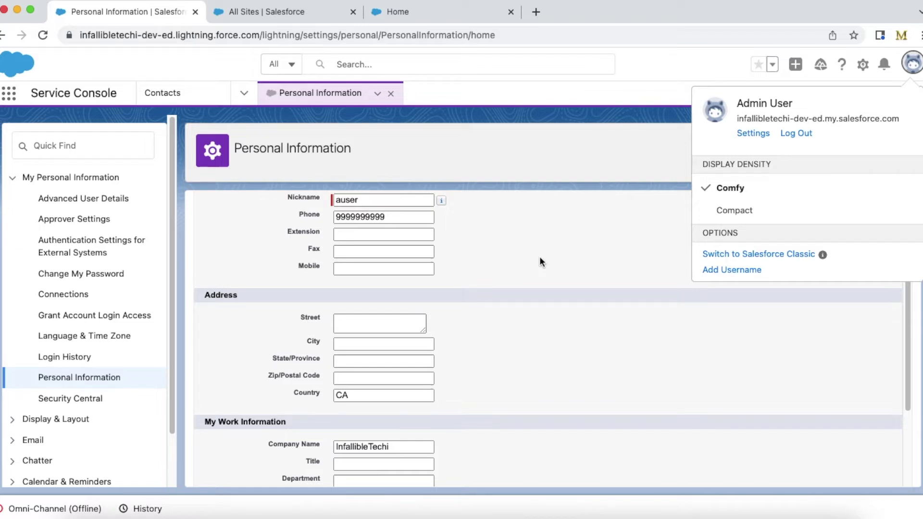
# Compare the Personal Information Nickname AUSER with the nickname in the site home header
pyautogui.click(433, 11)
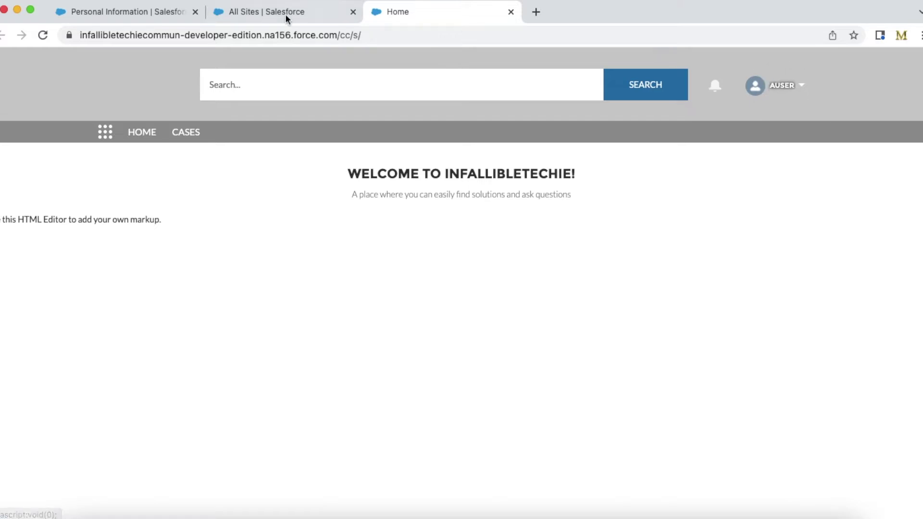
pyautogui.click(156, 13)
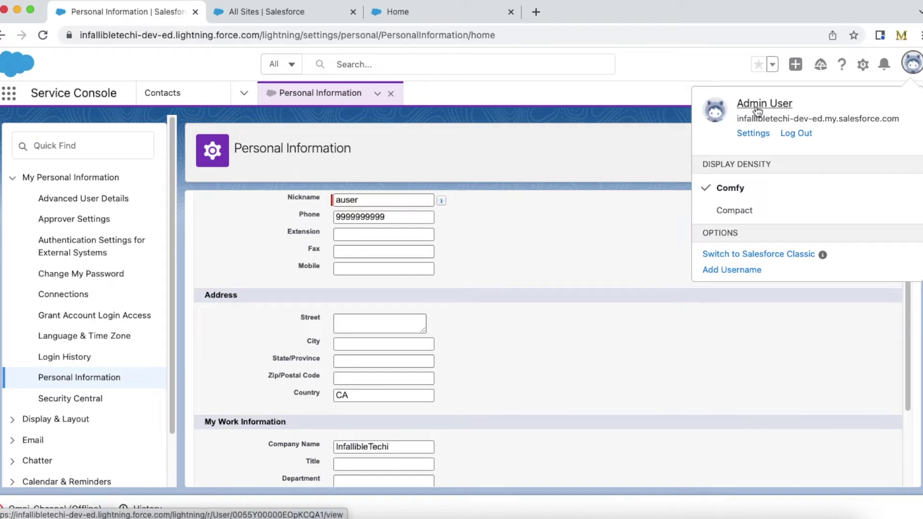
pyautogui.click(421, 14)
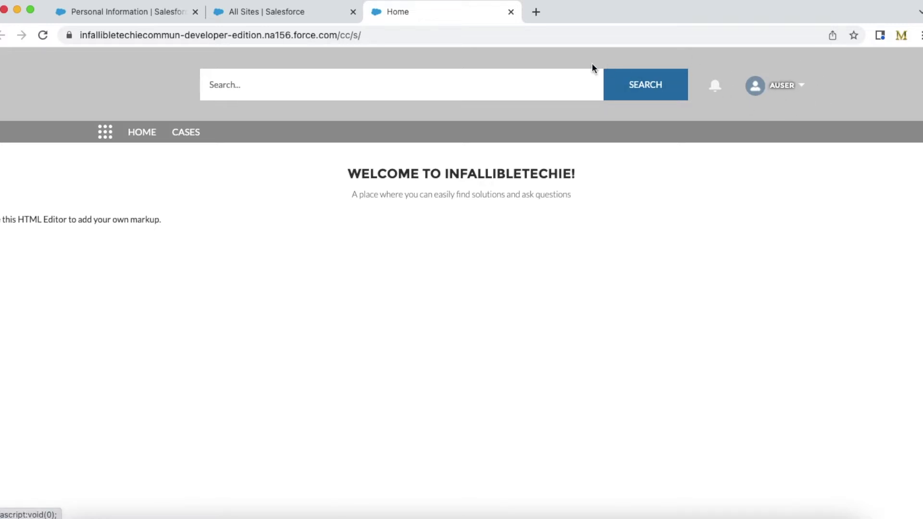
pyautogui.click(275, 13)
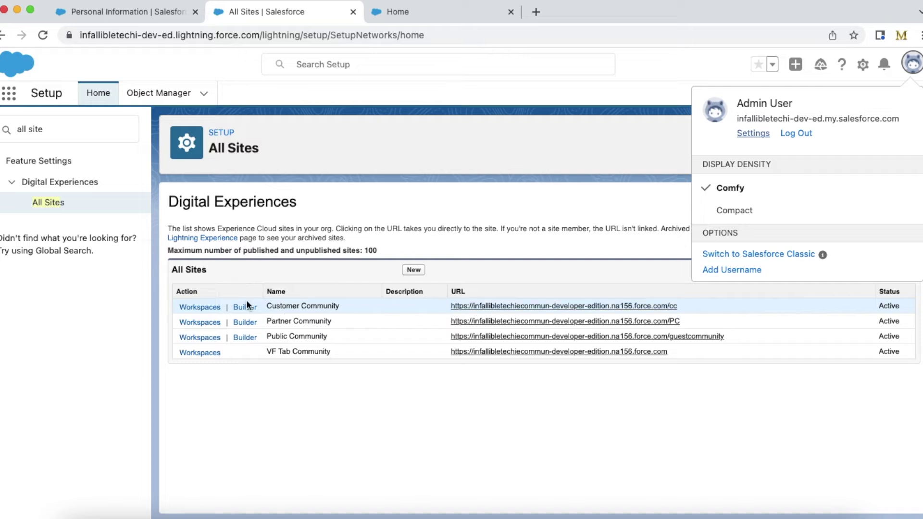
# Go to Customer Community's Workspaces from All Sites and its Administration settings
pyautogui.click(198, 307)
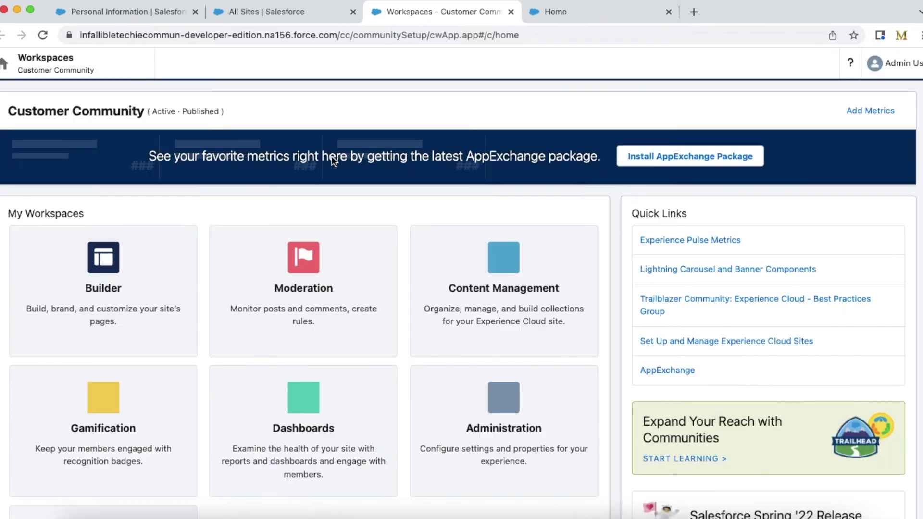
pyautogui.click(519, 439)
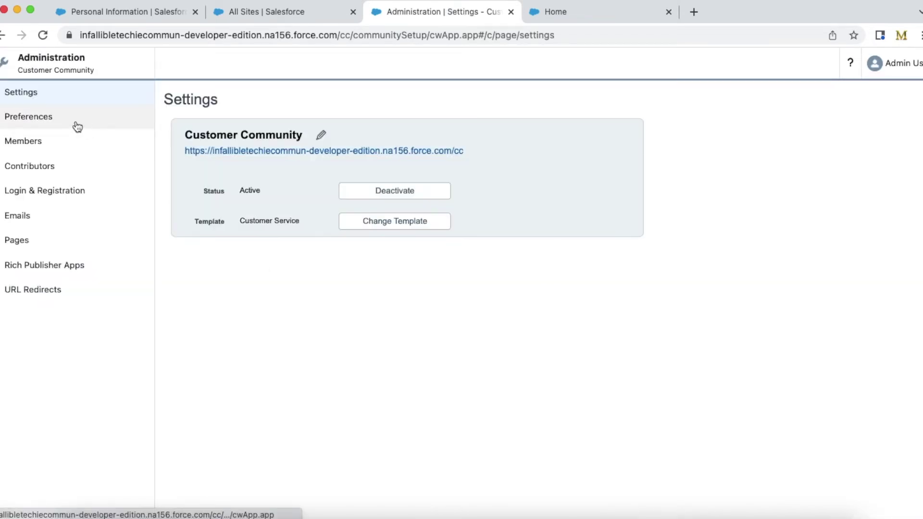
# Uncheck Show nicknames in Customer Community's Administration Preferences and save
pyautogui.click(67, 124)
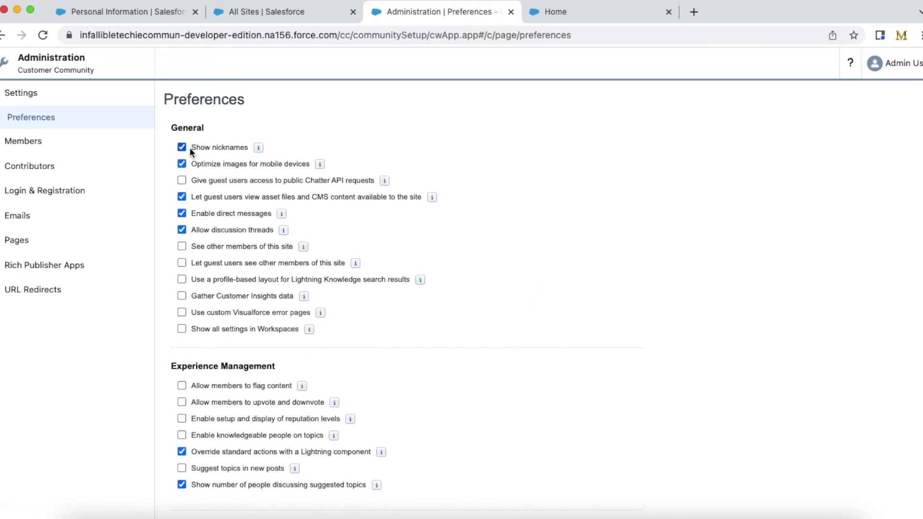
pyautogui.click(206, 150)
pyautogui.scroll(-5, 311, 168)
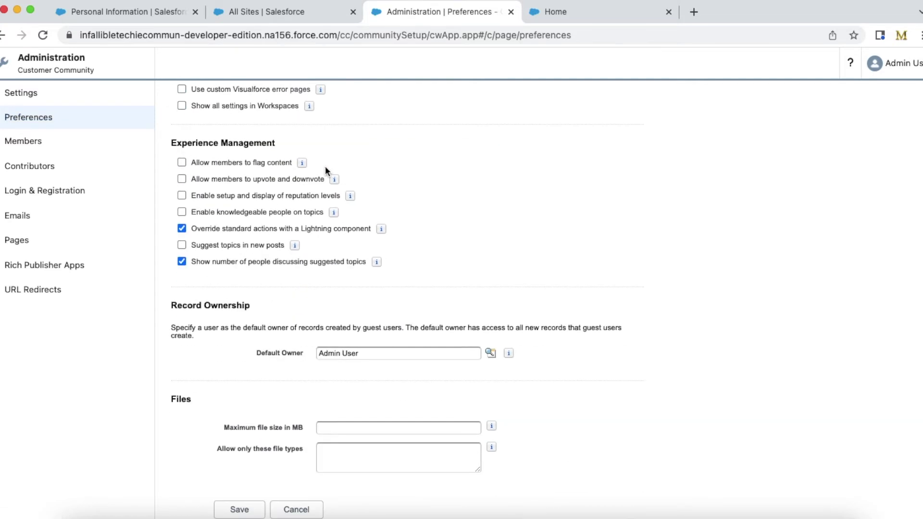
pyautogui.click(239, 499)
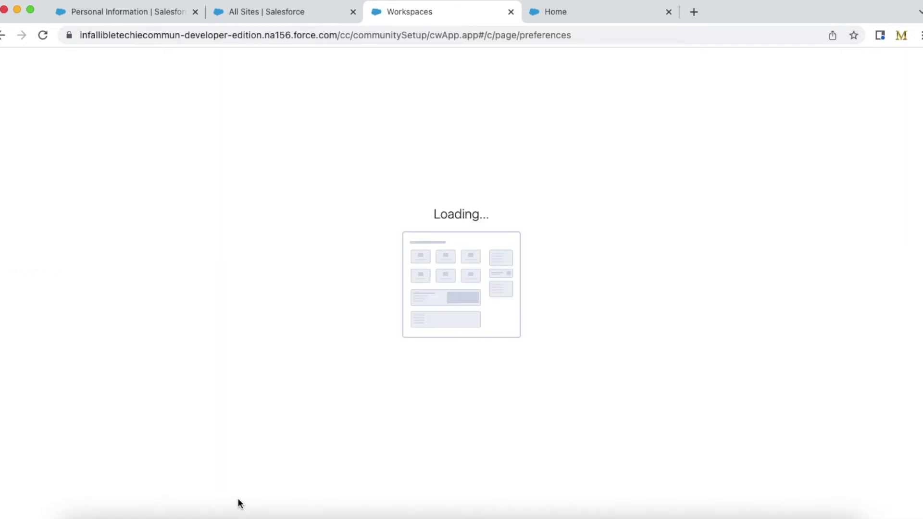
pyautogui.click(134, 14)
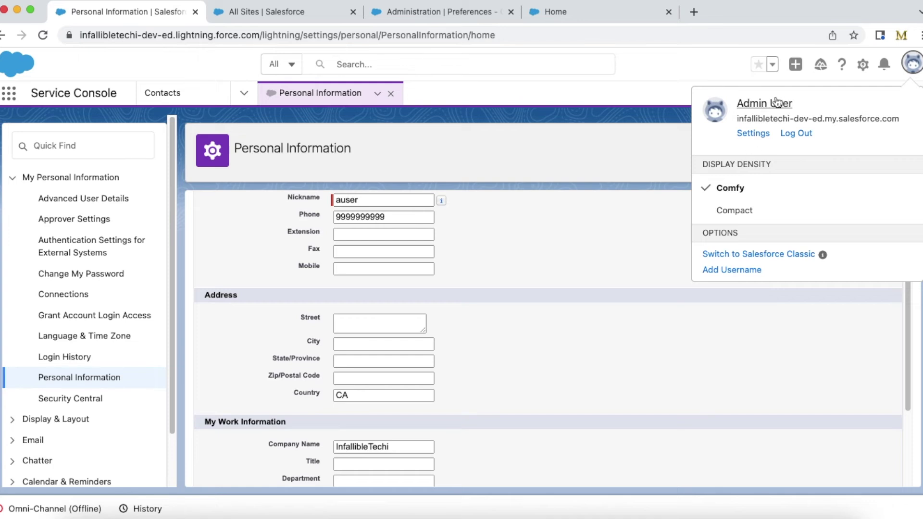
# Reload the Customer Community home page so its header shows the user's full name
pyautogui.click(635, 15)
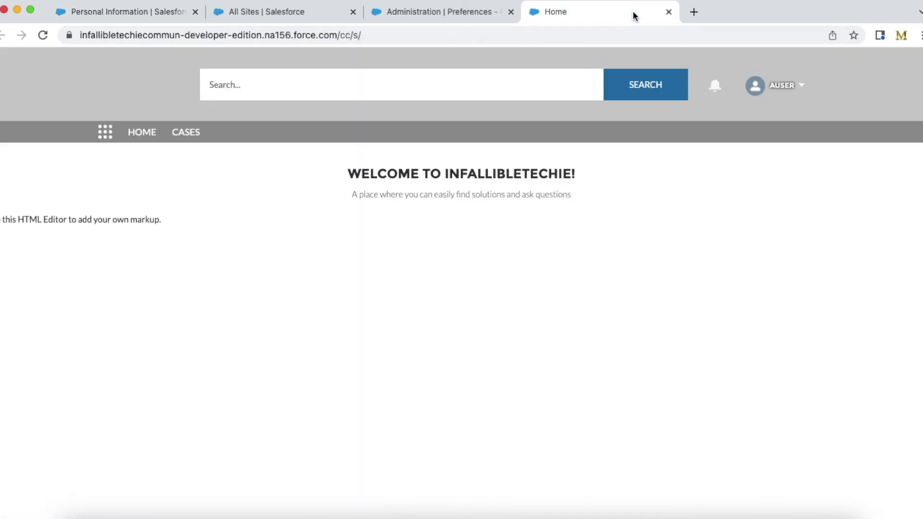
pyautogui.click(44, 35)
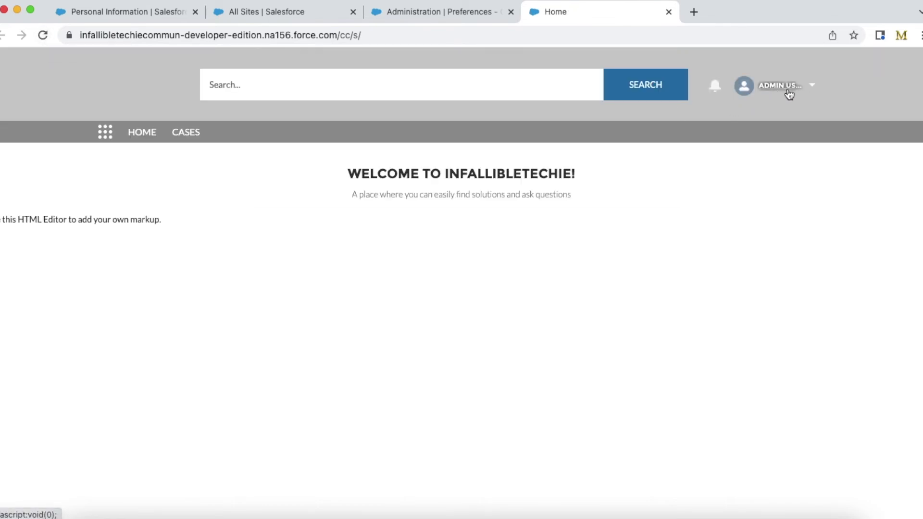
pyautogui.click(271, 15)
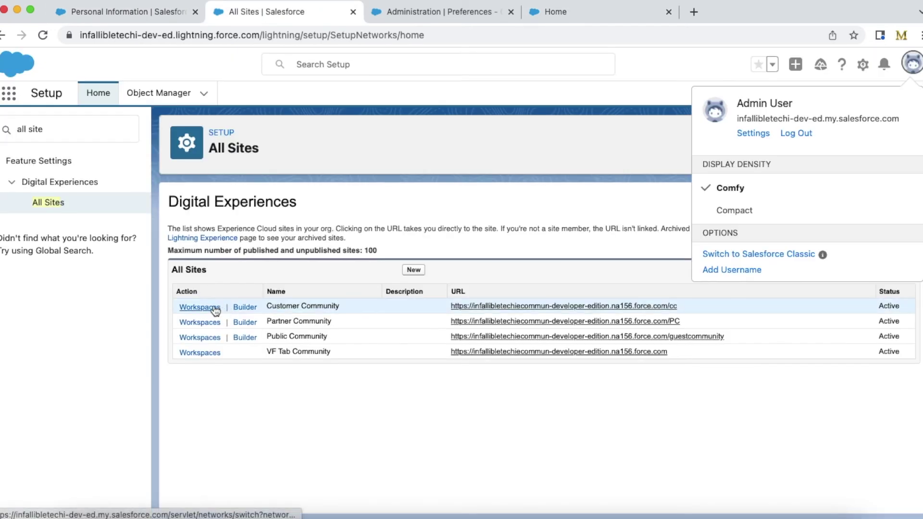
pyautogui.click(414, 11)
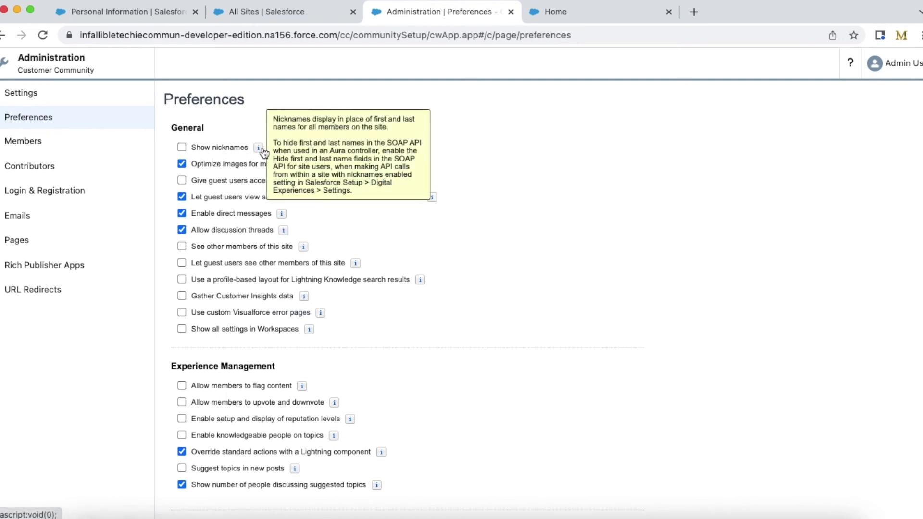
pyautogui.click(559, 16)
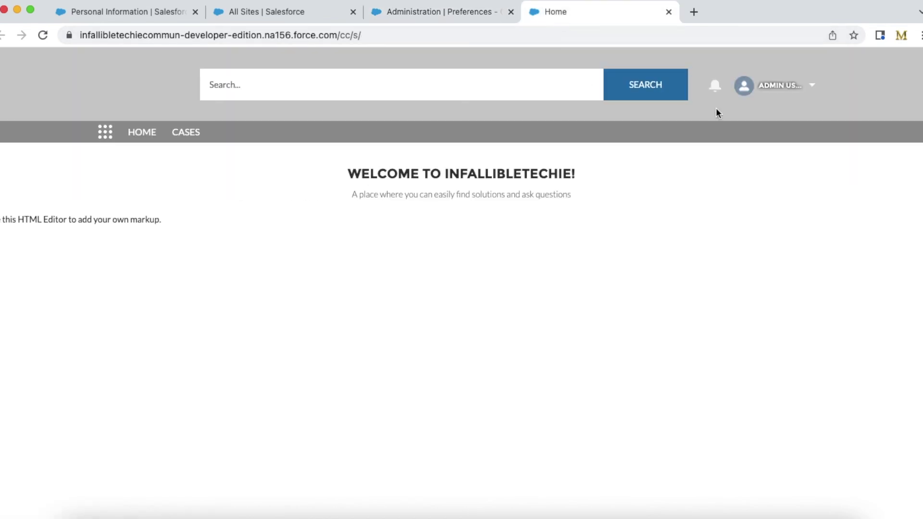